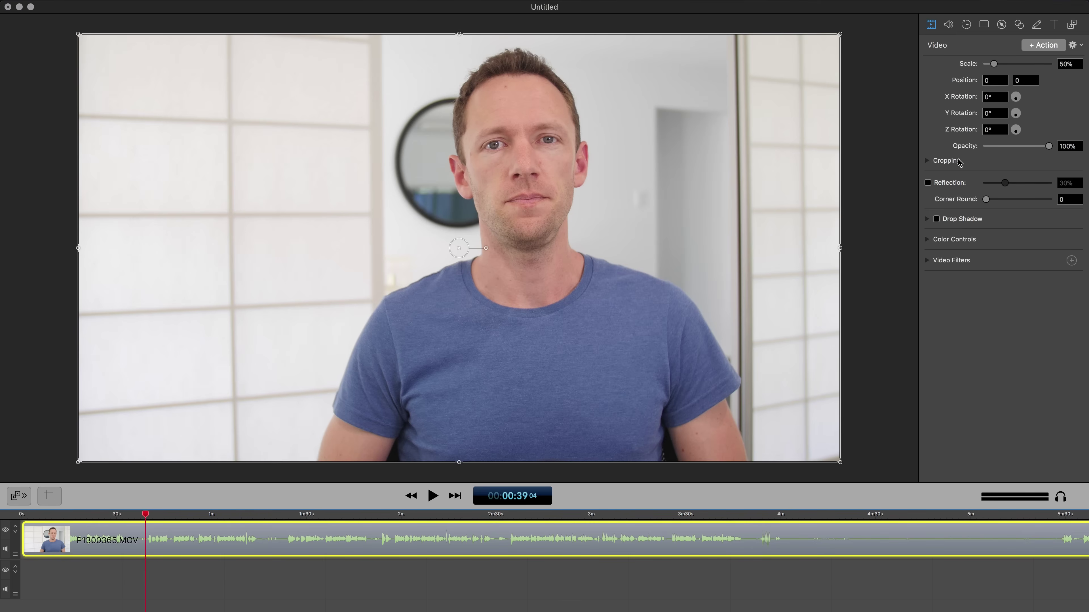
Add a White Point Adjust filter from Color Adjustment to the clip and open its Color swatch
{"action": "left_click", "coordinate": [928, 240]}
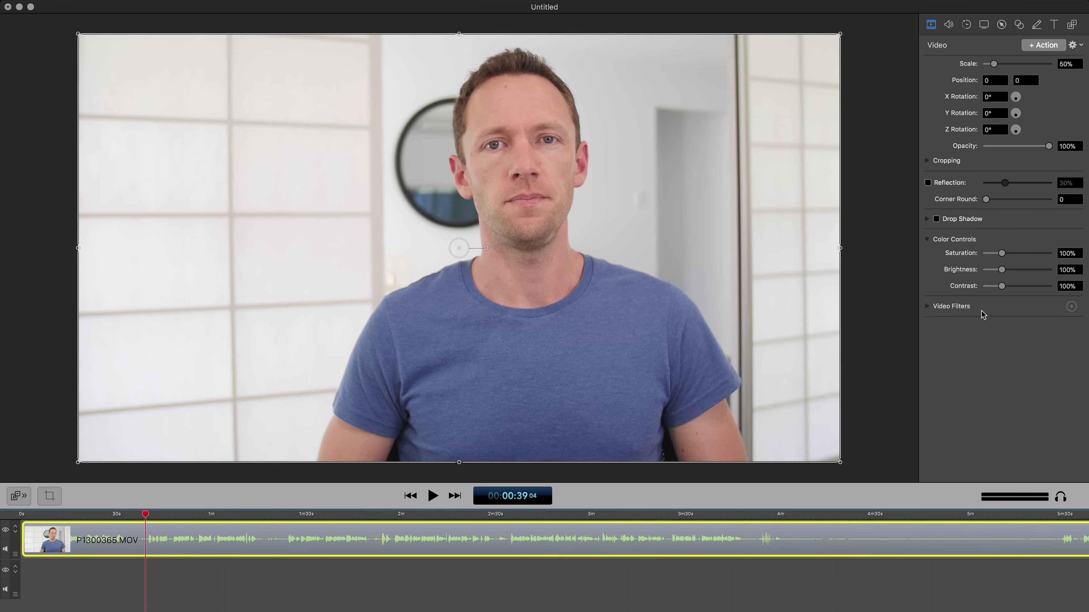
{"action": "left_click", "coordinate": [927, 306]}
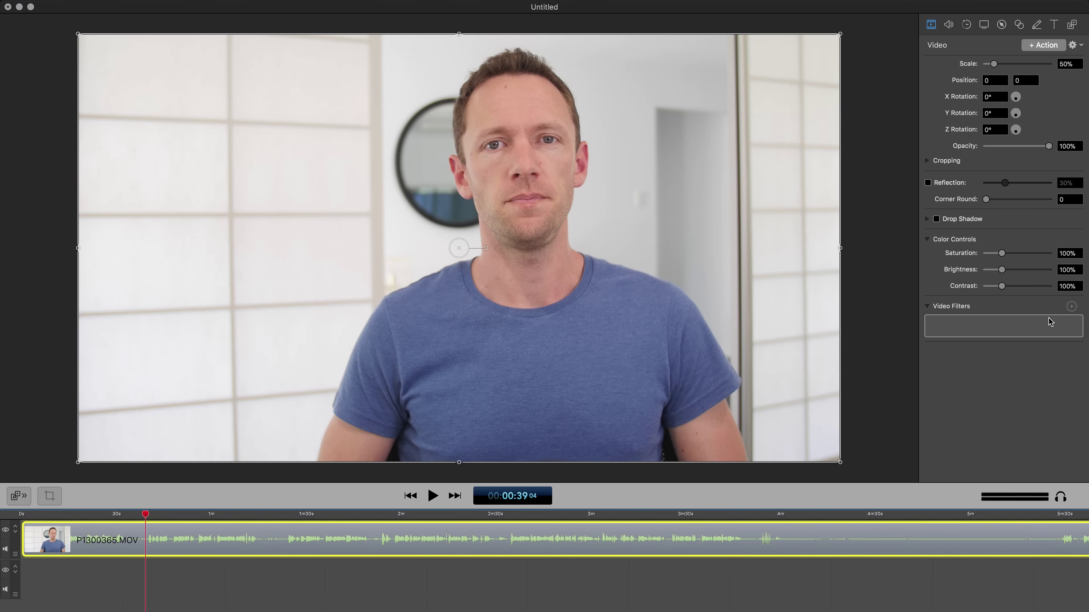
{"action": "left_click", "coordinate": [1072, 308]}
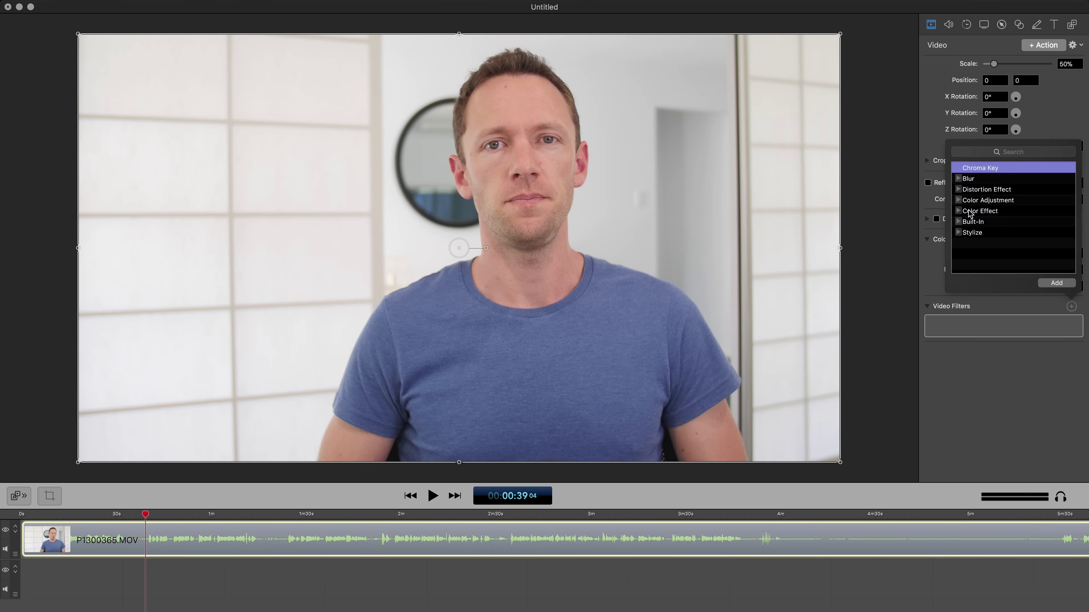
{"action": "left_click", "coordinate": [958, 200]}
{"action": "scroll", "coordinate": [997, 225], "scroll_direction": "down", "scroll_amount": 5}
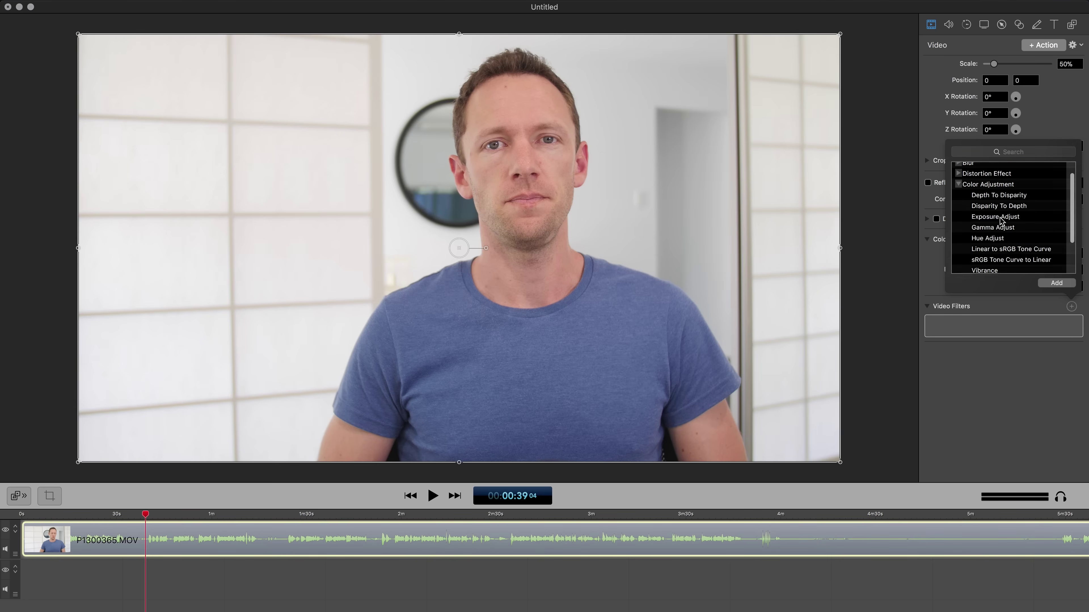
{"action": "left_click", "coordinate": [995, 237]}
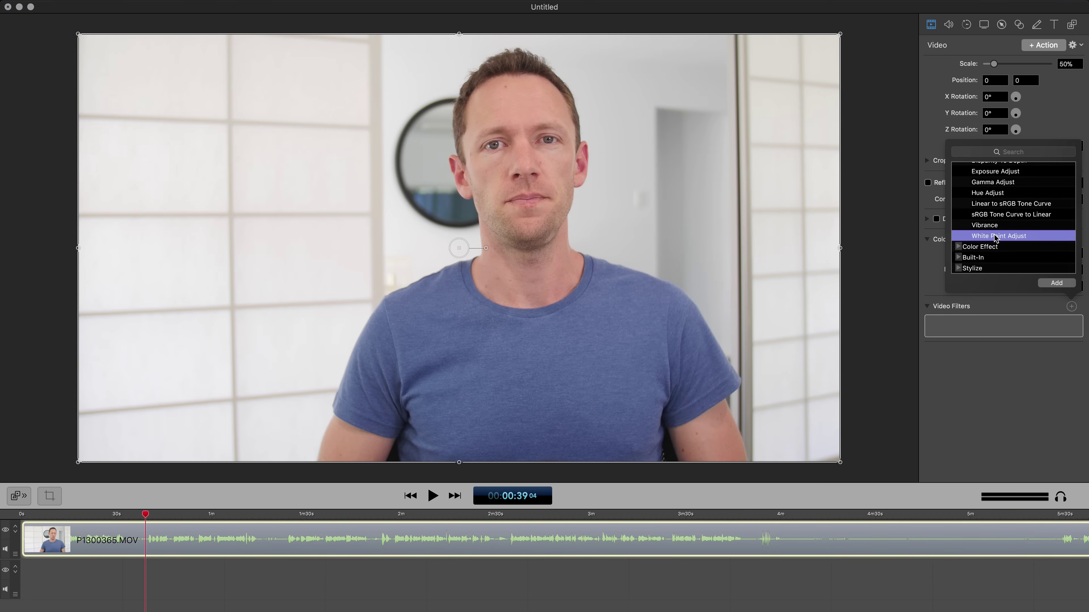
{"action": "left_click", "coordinate": [1057, 284]}
{"action": "left_click", "coordinate": [984, 345]}
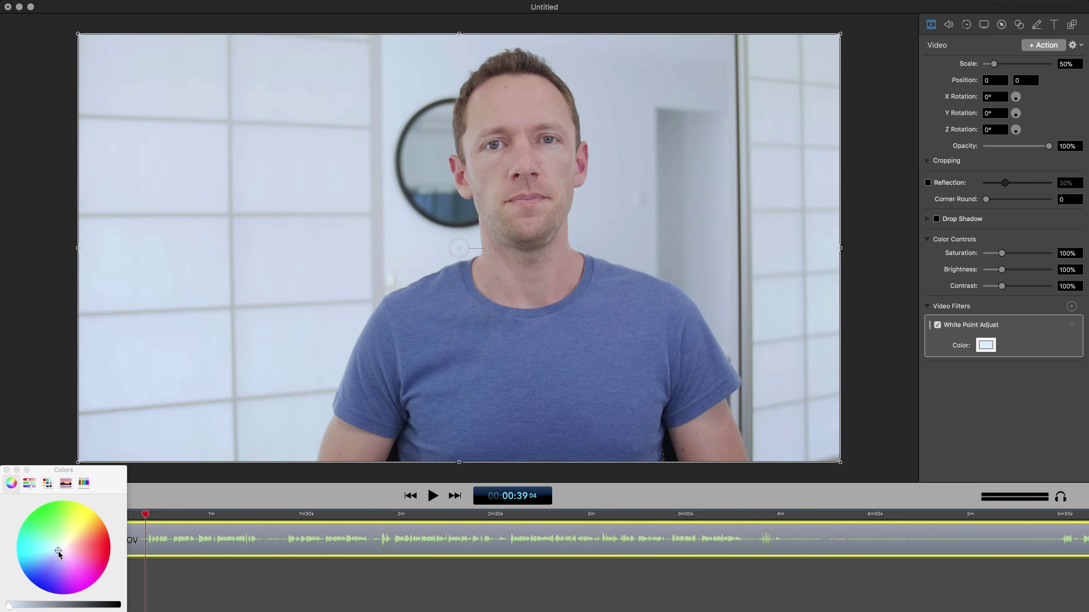
Pick a near-white white point on the Colors wheel, compare with the filter toggled, and close the chooser
{"action": "left_click", "coordinate": [59, 549]}
{"action": "left_click_drag", "start_coordinate": [61, 547], "coordinate": [63, 549]}
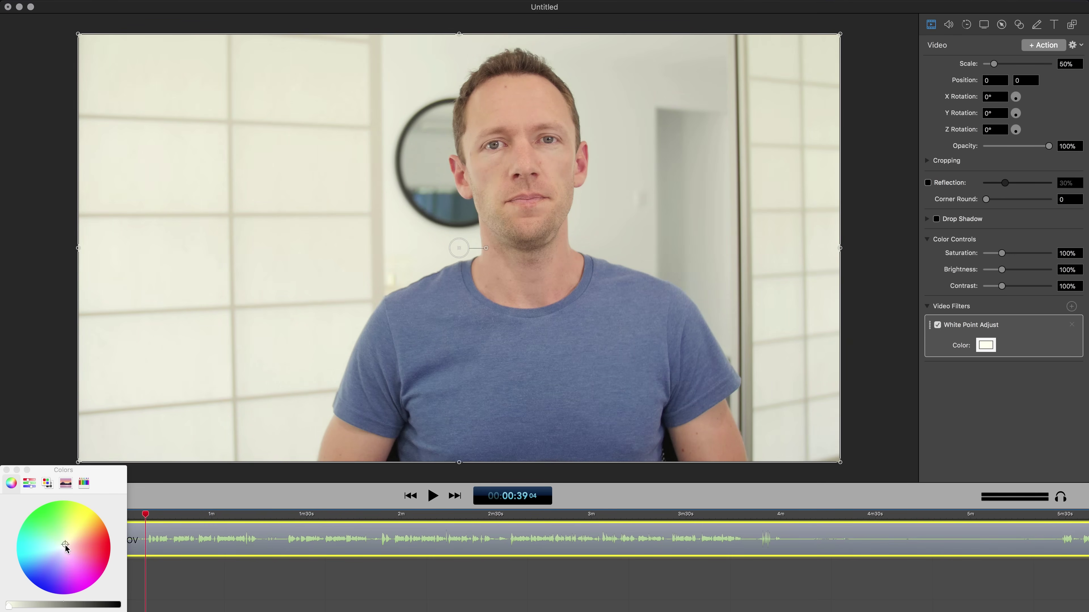
{"action": "left_click", "coordinate": [938, 326]}
{"action": "left_click", "coordinate": [938, 325]}
{"action": "left_click", "coordinate": [938, 326]}
{"action": "left_click", "coordinate": [938, 325]}
{"action": "left_click", "coordinate": [6, 470]}
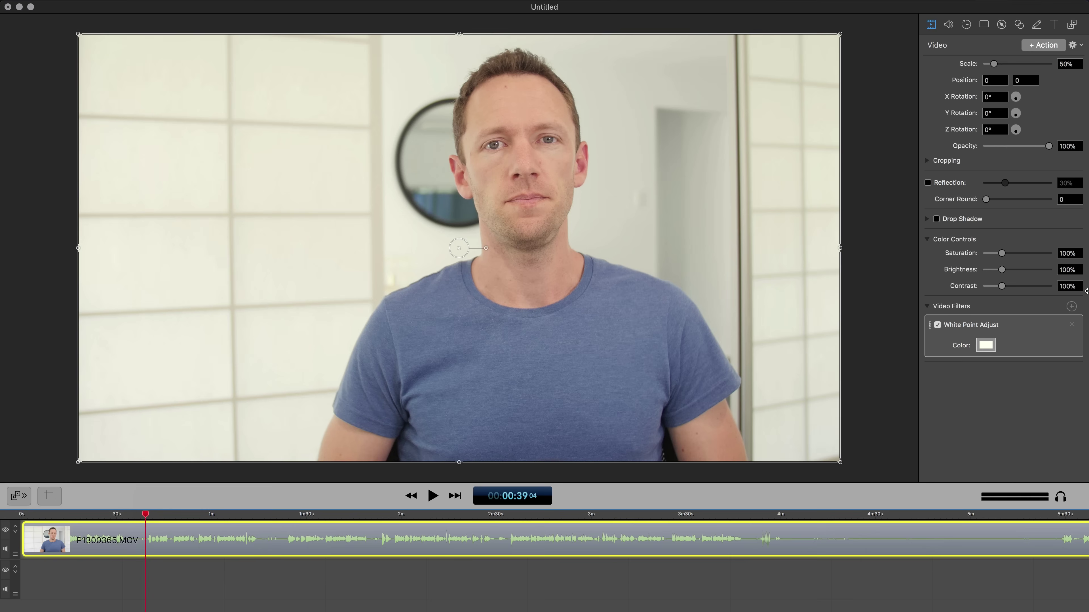
Add an Exposure Adjust filter from Color Adjustment and set its EV to 0.1
{"action": "left_click", "coordinate": [1071, 306]}
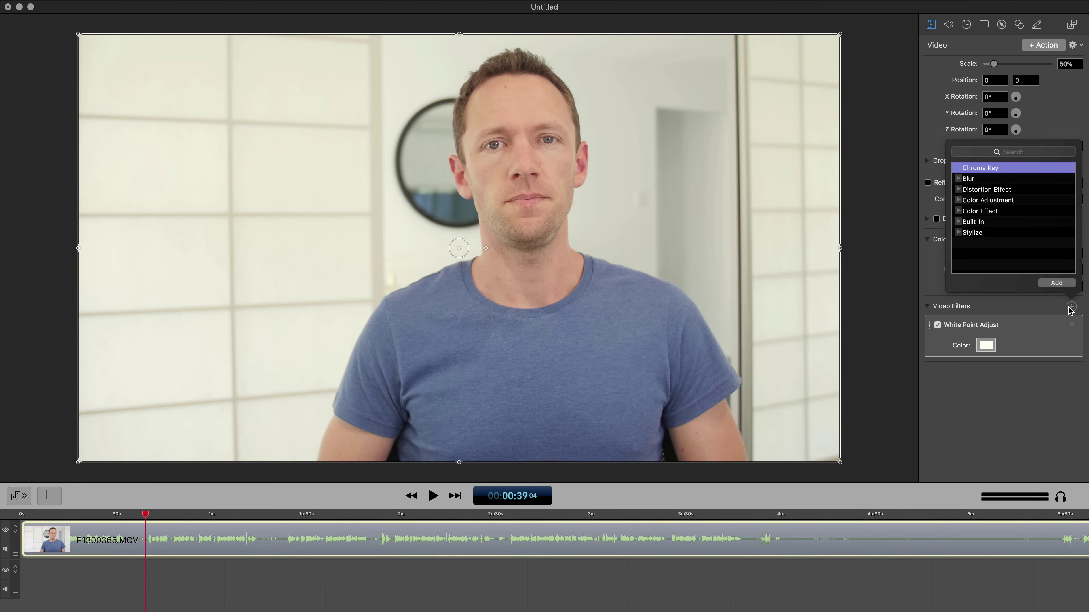
{"action": "left_click", "coordinate": [958, 200]}
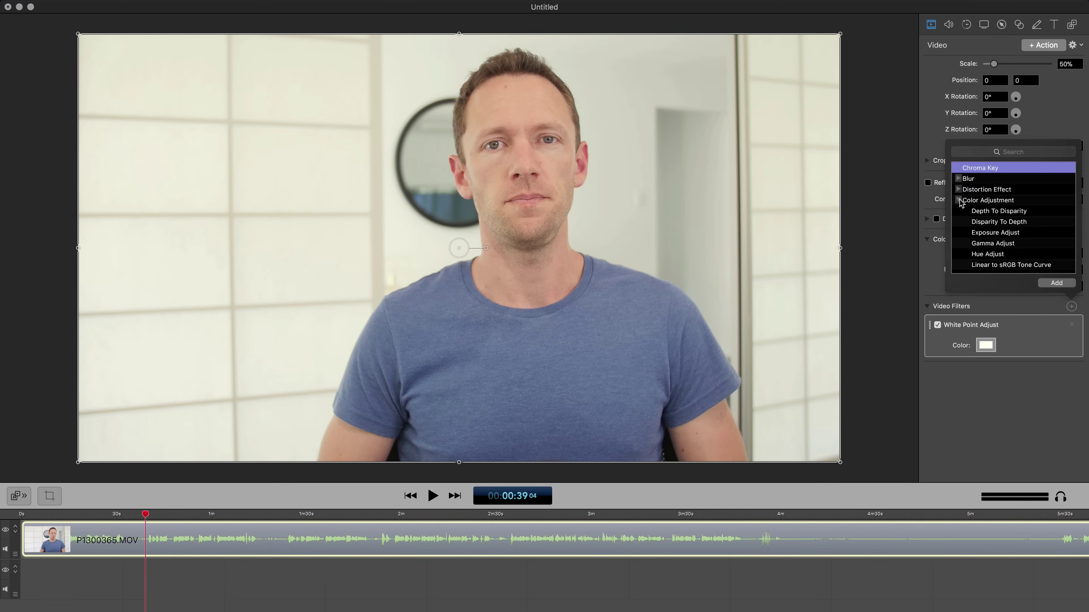
{"action": "left_click", "coordinate": [1004, 232]}
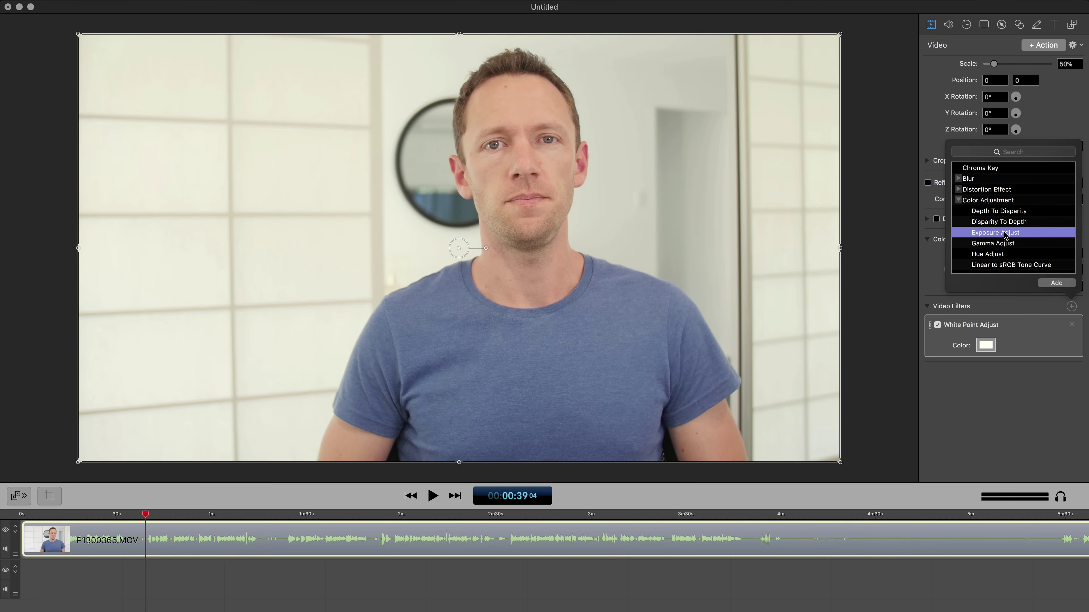
{"action": "left_click", "coordinate": [1059, 282]}
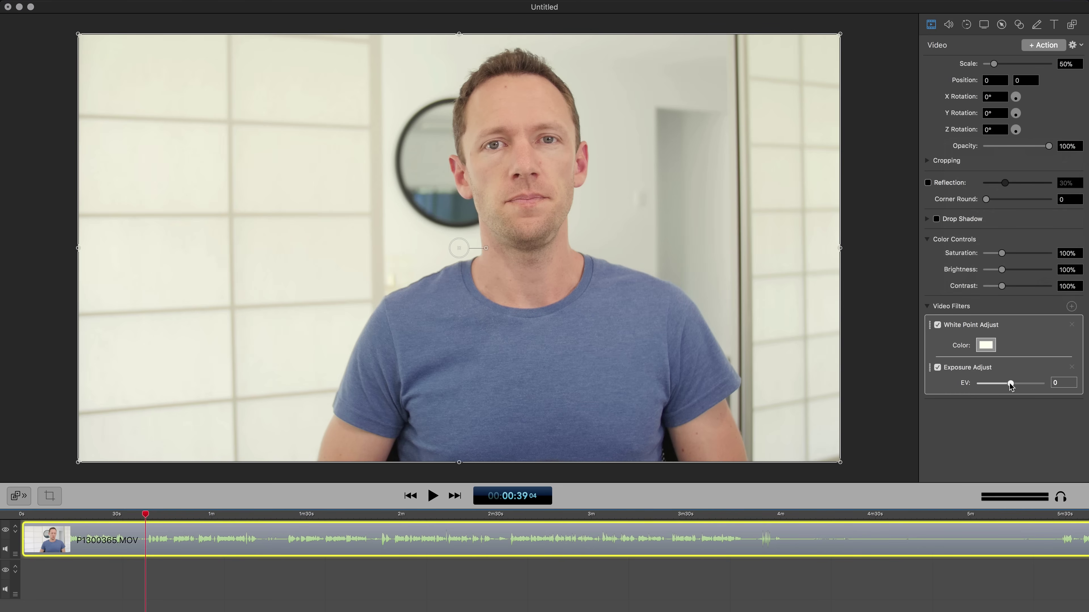
{"action": "left_click_drag", "start_coordinate": [1009, 384], "coordinate": [1010, 385]}
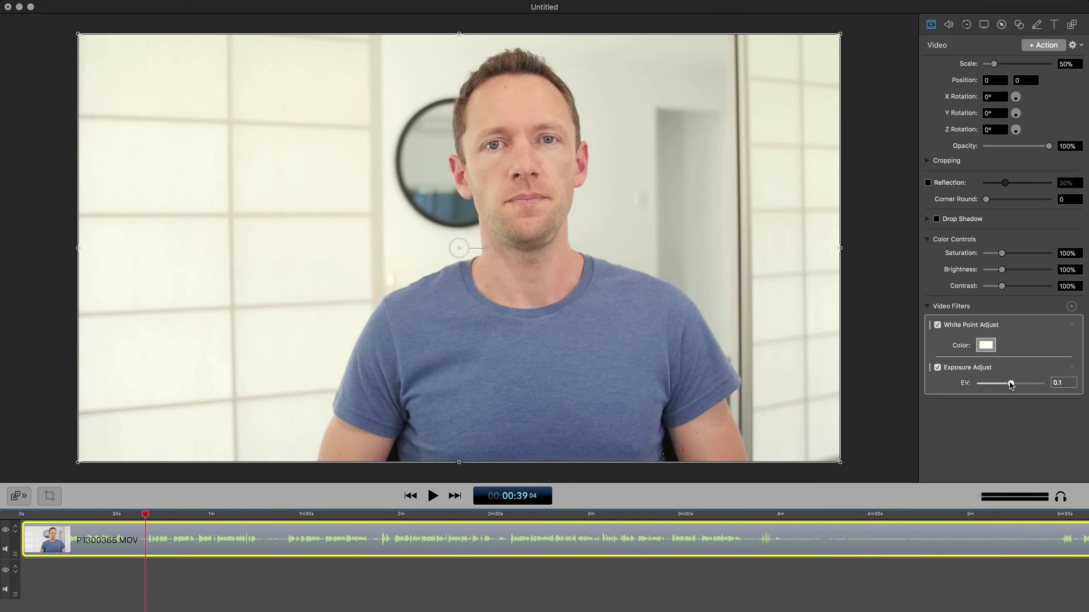
Toggle Exposure Adjust and White Point Adjust off and on to compare, leaving both enabled
{"action": "left_click", "coordinate": [937, 368]}
{"action": "left_click", "coordinate": [938, 368]}
{"action": "left_click", "coordinate": [937, 368]}
{"action": "left_click", "coordinate": [937, 368]}
{"action": "left_click", "coordinate": [937, 368]}
{"action": "left_click", "coordinate": [937, 368]}
{"action": "left_click", "coordinate": [938, 325]}
{"action": "left_click", "coordinate": [937, 326]}
{"action": "left_click", "coordinate": [1071, 306]}
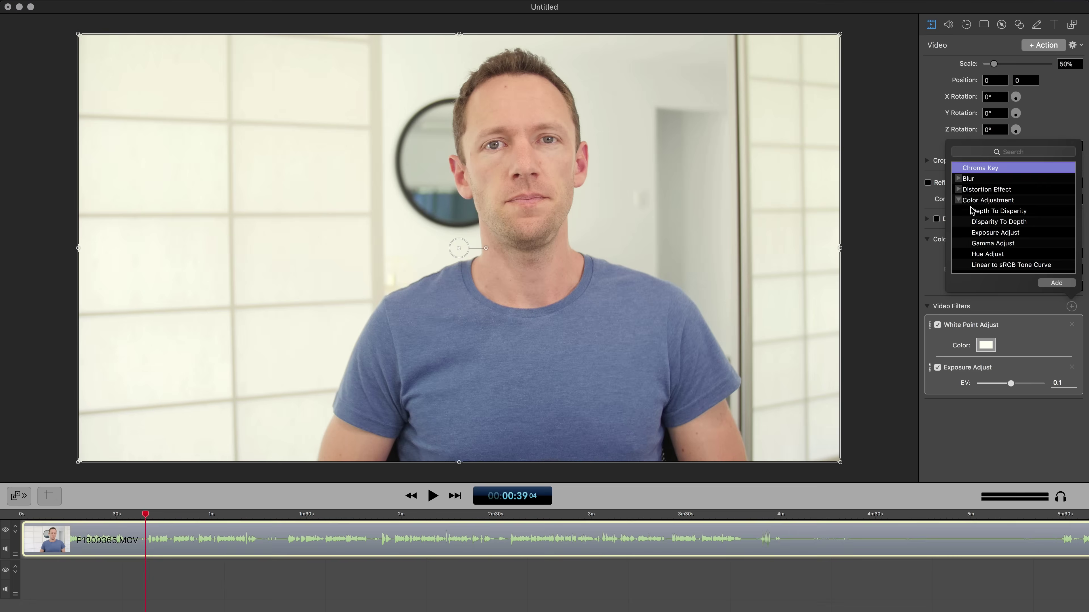
Add Gamma Adjust from the filter list and set its Power to 1.3
{"action": "left_click", "coordinate": [994, 244]}
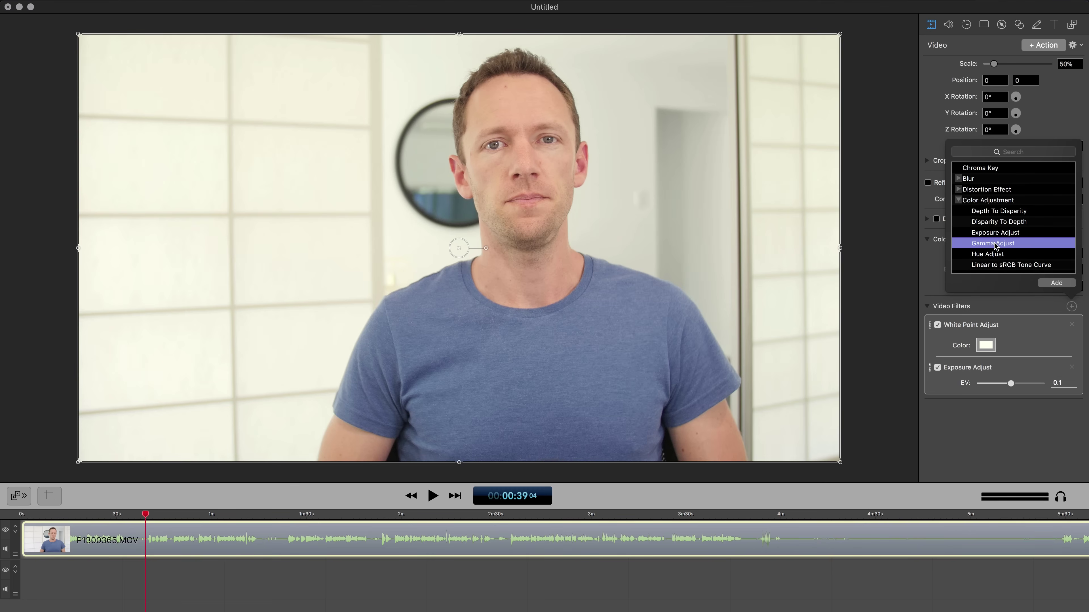
{"action": "left_click", "coordinate": [1053, 283]}
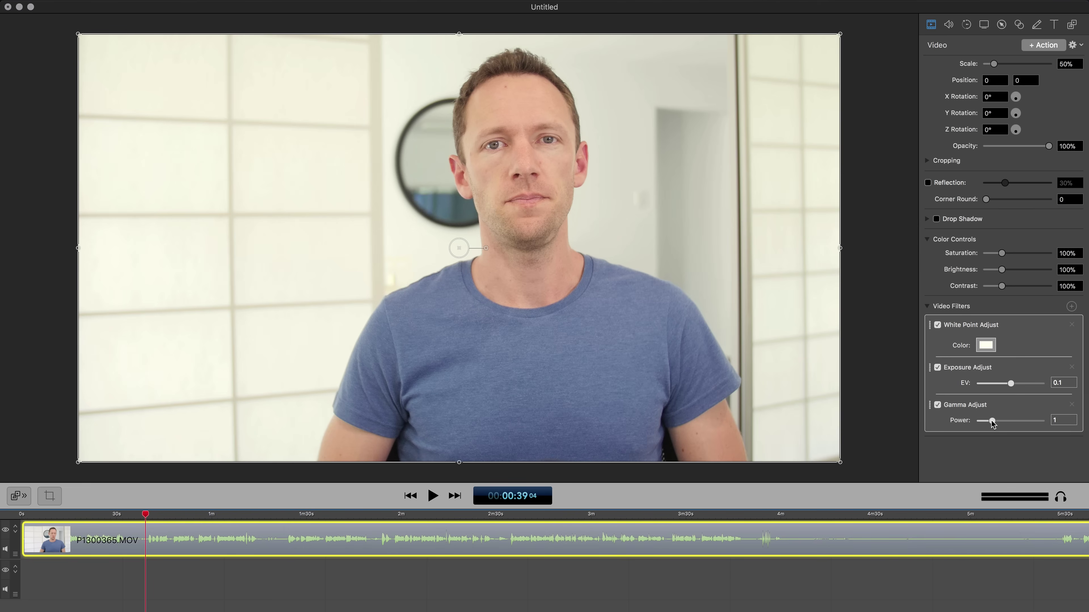
{"action": "left_click_drag", "start_coordinate": [992, 422], "coordinate": [997, 422]}
Toggle Exposure Adjust and White Point Adjust off and on to compare, leaving both enabled
{"action": "left_click", "coordinate": [937, 367]}
{"action": "left_click", "coordinate": [937, 367]}
{"action": "left_click", "coordinate": [937, 367]}
{"action": "left_click", "coordinate": [938, 368]}
{"action": "left_click", "coordinate": [937, 326]}
{"action": "left_click", "coordinate": [938, 325]}
{"action": "left_click", "coordinate": [937, 325]}
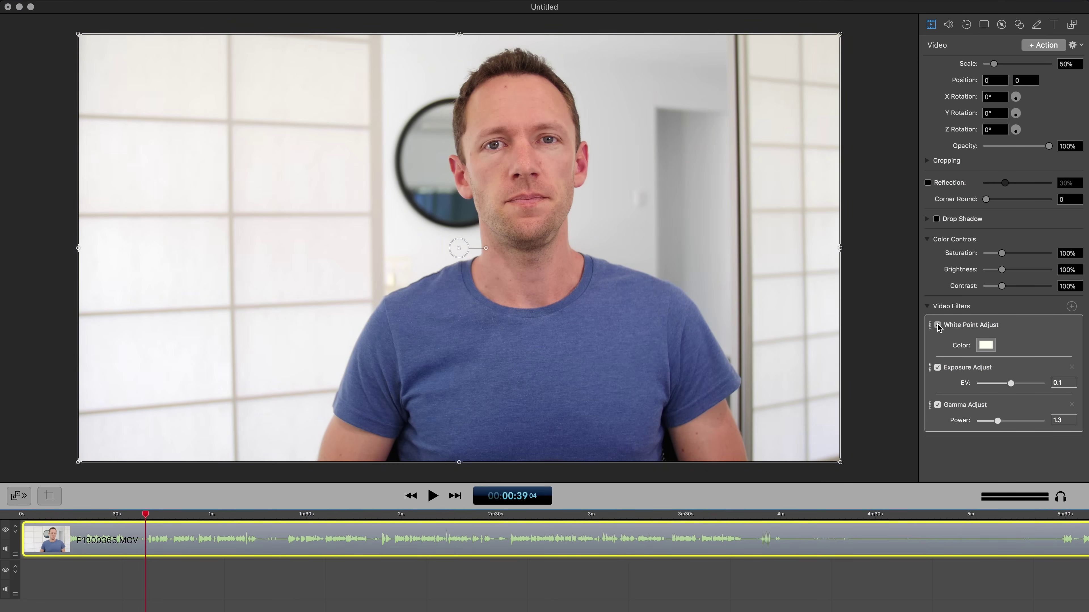
{"action": "left_click", "coordinate": [937, 325]}
Set Saturation to 107% and Brightness and Contrast to 101%, then scrub the clip to review
{"action": "left_click_drag", "start_coordinate": [1001, 254], "coordinate": [1003, 254]}
{"action": "left_click_drag", "start_coordinate": [1003, 273], "coordinate": [1003, 273]}
{"action": "left_click_drag", "start_coordinate": [1002, 287], "coordinate": [1003, 288]}
{"action": "left_click_drag", "start_coordinate": [145, 515], "coordinate": [146, 521]}
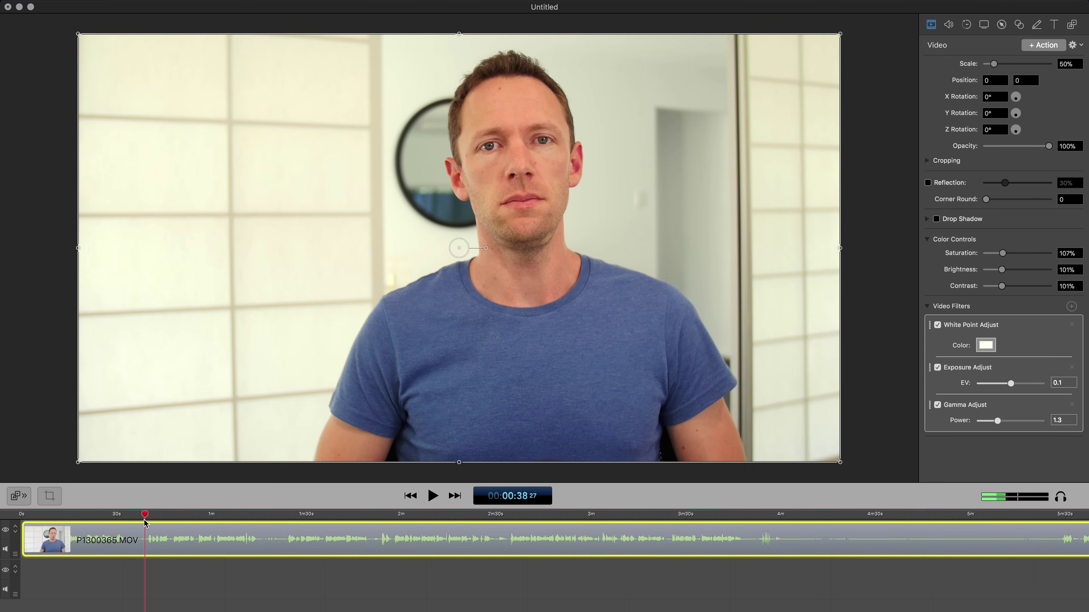
Switch off White Point, Exposure and Gamma Adjust, re-enable all three, and scrub the playhead to 39 s
{"action": "left_click", "coordinate": [937, 325]}
{"action": "left_click", "coordinate": [937, 367]}
{"action": "left_click", "coordinate": [938, 405]}
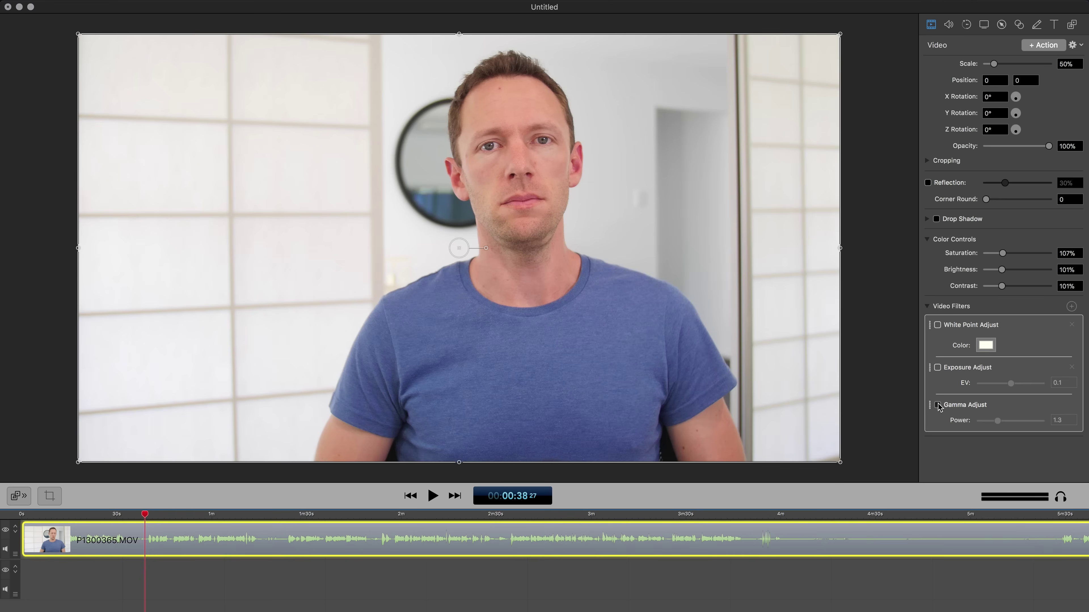
{"action": "left_click", "coordinate": [938, 405]}
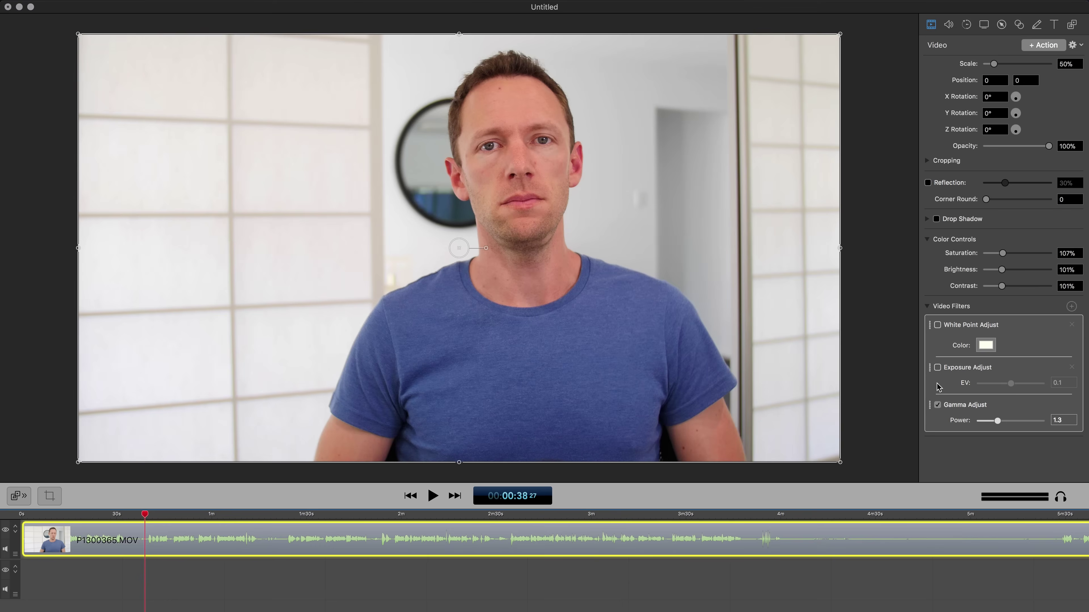
{"action": "left_click", "coordinate": [937, 367]}
{"action": "left_click", "coordinate": [937, 325]}
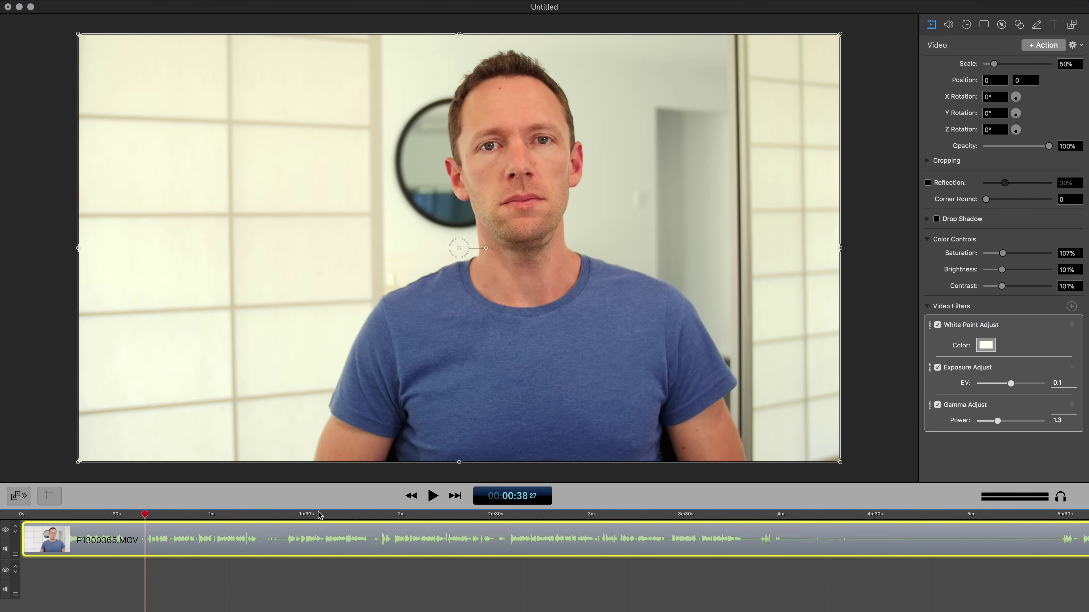
{"action": "left_click", "coordinate": [145, 516]}
{"action": "left_click_drag", "start_coordinate": [145, 517], "coordinate": [146, 517]}
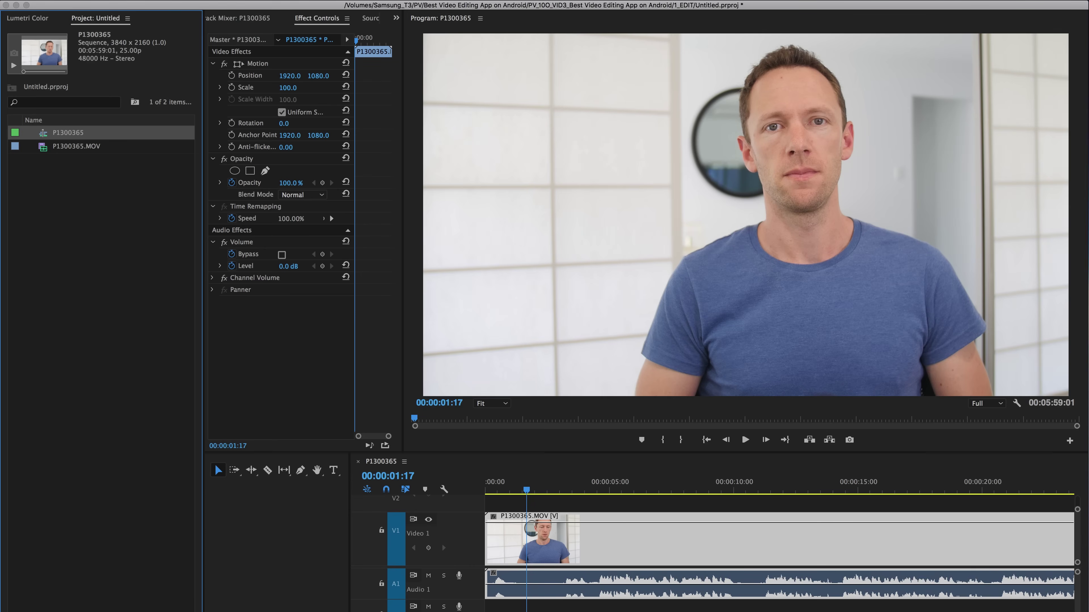
Open Lumetri Color, expand Creative, Curves, Color Wheels, HSL Secondary and Vignette, then show Basic Correction's white balance
{"action": "left_click", "coordinate": [25, 19]}
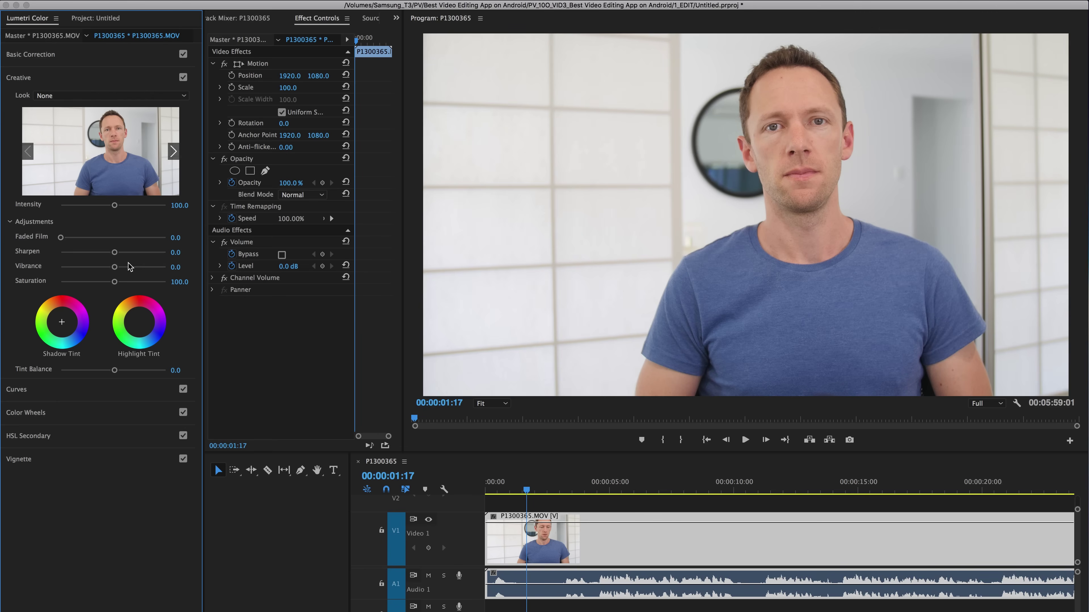
{"action": "left_click", "coordinate": [22, 57]}
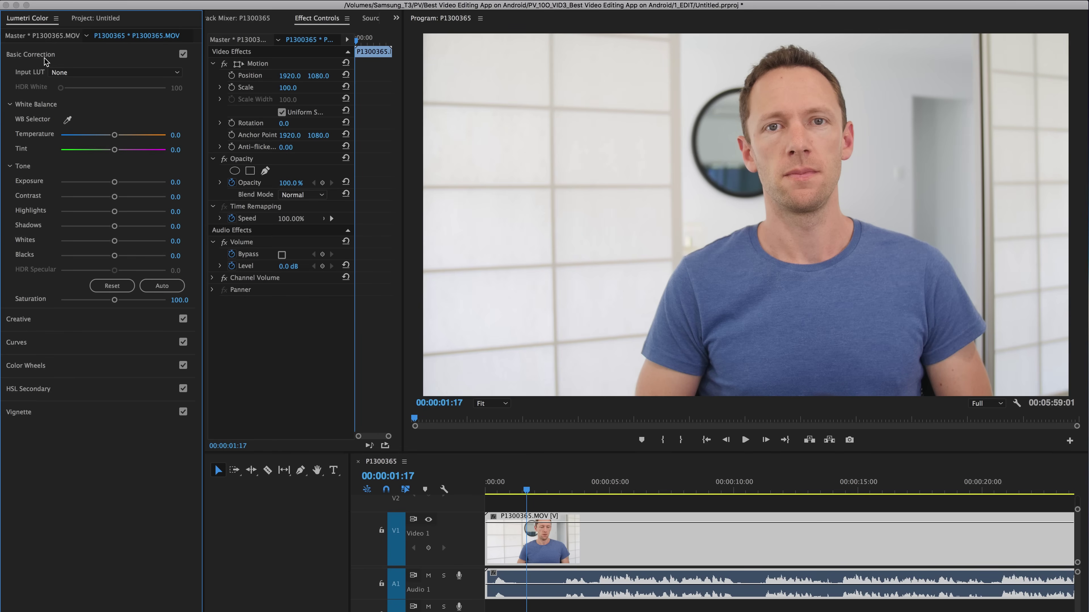
{"action": "left_click", "coordinate": [19, 325]}
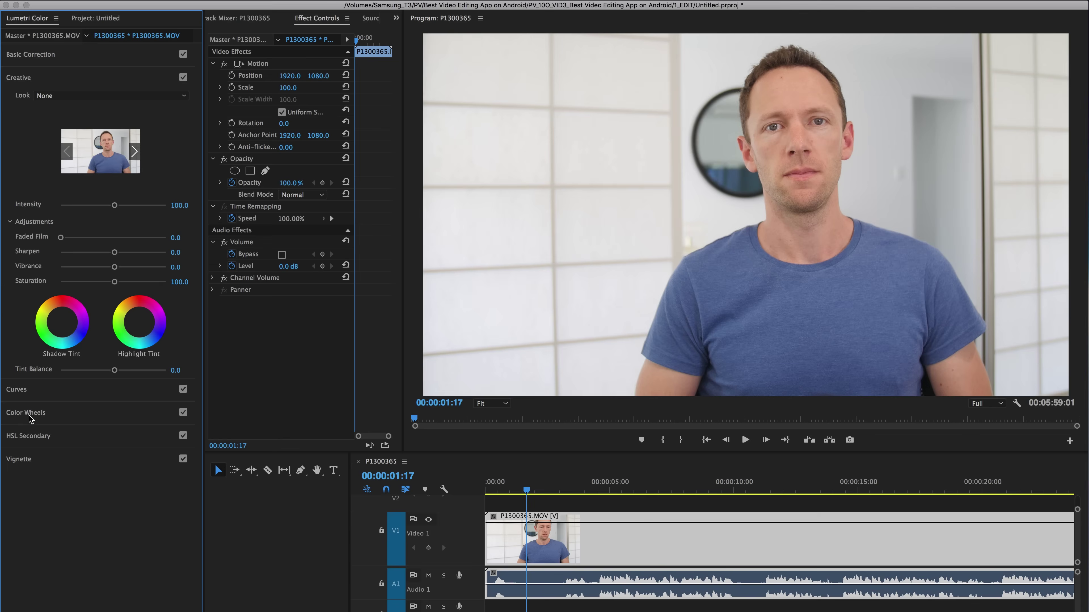
{"action": "left_click", "coordinate": [23, 392]}
{"action": "left_click", "coordinate": [30, 501]}
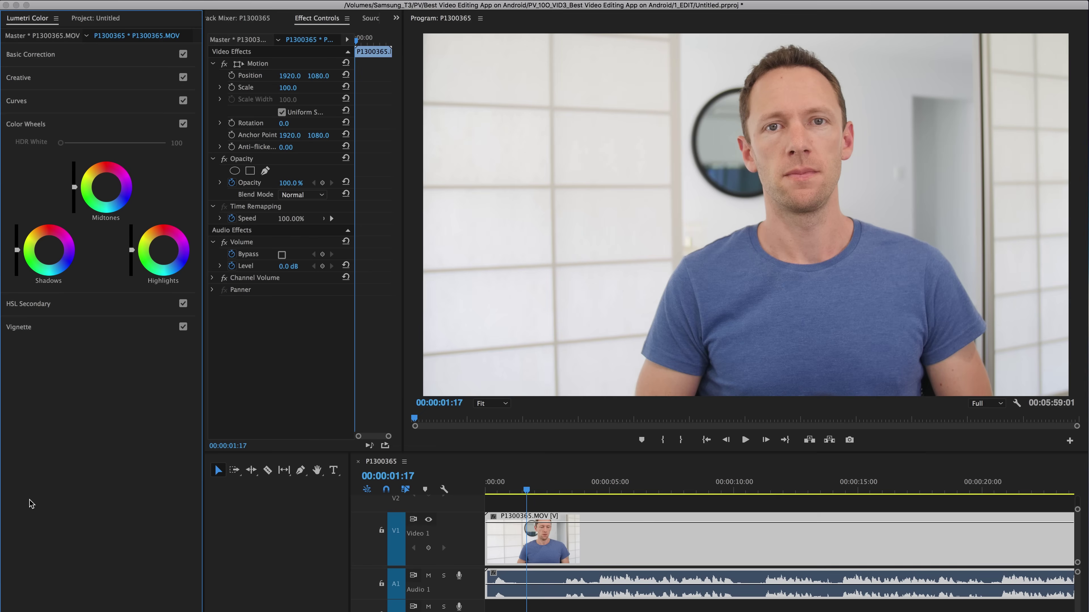
{"action": "left_click", "coordinate": [34, 309]}
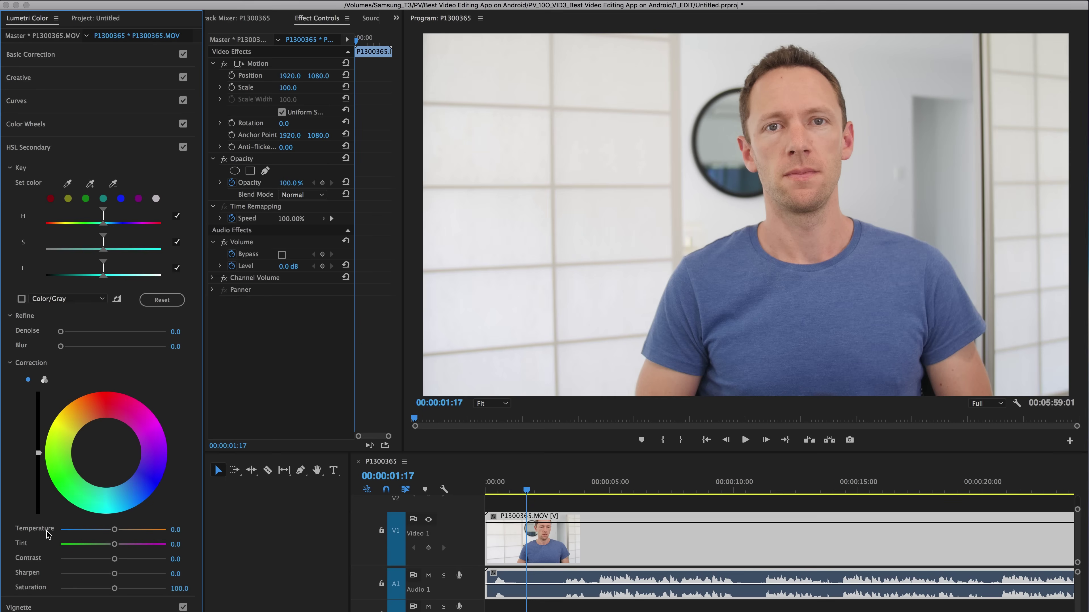
{"action": "left_click", "coordinate": [29, 607]}
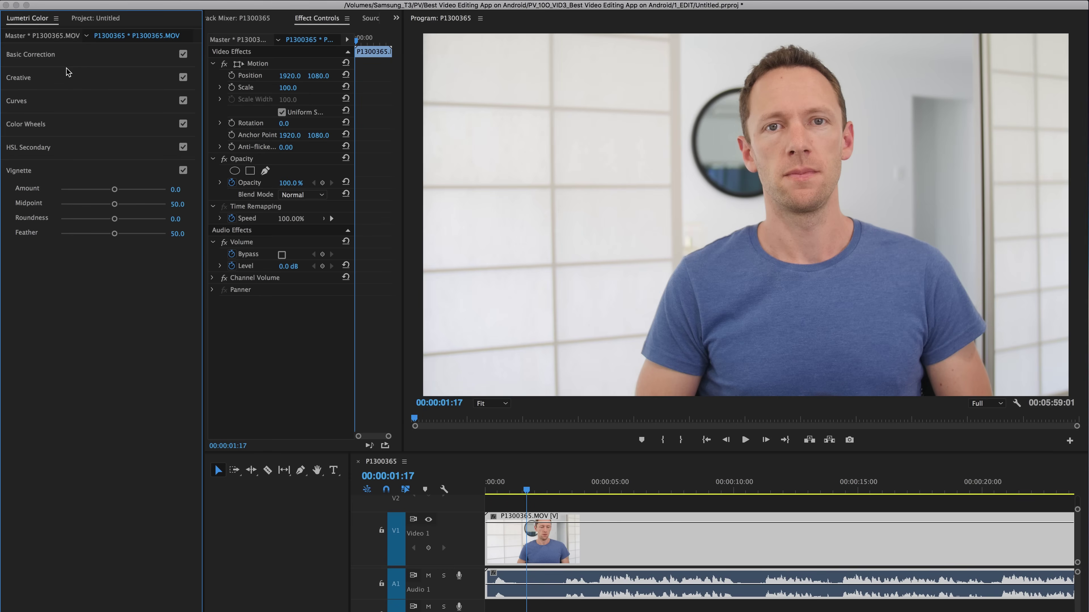
{"action": "left_click", "coordinate": [69, 53]}
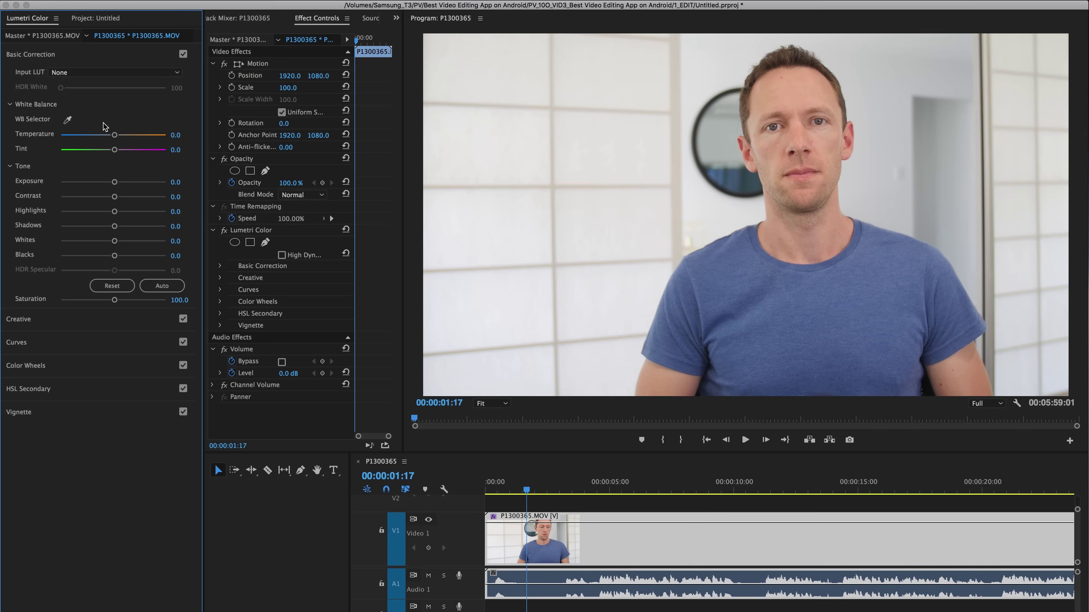
Sample a neutral spot with the WB Selector and settle Temperature at 21.5
{"action": "left_click", "coordinate": [67, 119]}
{"action": "left_click", "coordinate": [693, 202]}
{"action": "left_click_drag", "start_coordinate": [113, 136], "coordinate": [123, 136]}
{"action": "left_click_drag", "start_coordinate": [122, 135], "coordinate": [119, 136]}
{"action": "left_click_drag", "start_coordinate": [124, 136], "coordinate": [124, 136]}
Set Tint to 5.4 and lift Exposure to 0.2
{"action": "left_click_drag", "start_coordinate": [114, 149], "coordinate": [115, 151]}
{"action": "left_click_drag", "start_coordinate": [116, 151], "coordinate": [116, 152]}
{"action": "mouse_move", "coordinate": [115, 185]}
{"action": "left_mouse_down"}
{"action": "mouse_move", "coordinate": [102, 185]}
{"action": "mouse_move", "coordinate": [115, 185]}
{"action": "left_mouse_up"}
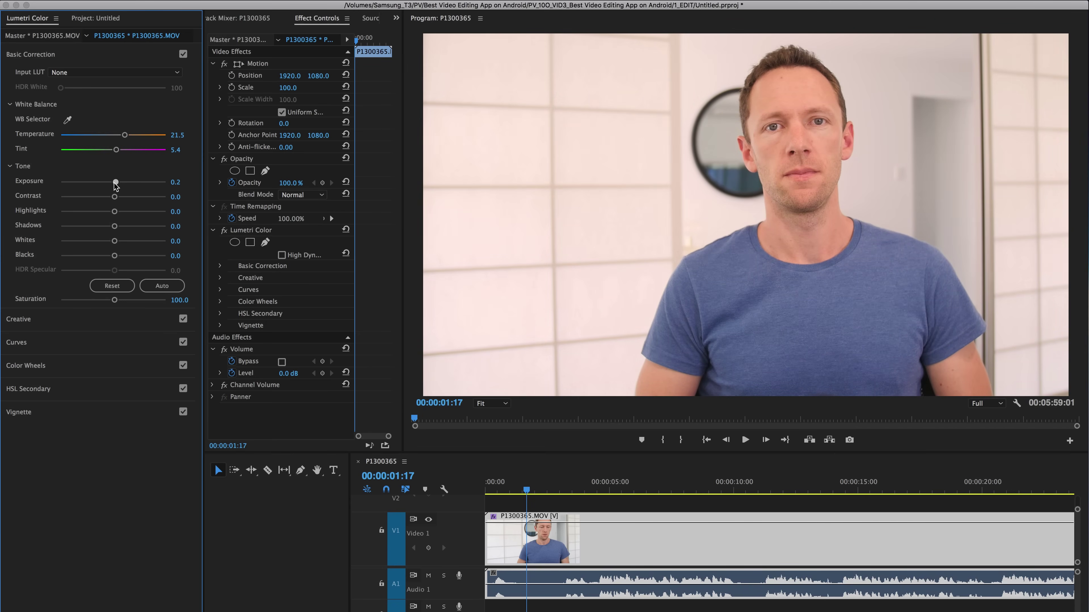
Fine-tune Exposure, then drag Shadows down to -26.9 and Blacks to -28.0
{"action": "left_click_drag", "start_coordinate": [115, 185], "coordinate": [115, 185]}
{"action": "left_click_drag", "start_coordinate": [115, 225], "coordinate": [110, 222]}
{"action": "mouse_move", "coordinate": [110, 223]}
{"action": "left_mouse_down"}
{"action": "mouse_move", "coordinate": [27, 237]}
{"action": "mouse_move", "coordinate": [99, 234]}
{"action": "left_mouse_up"}
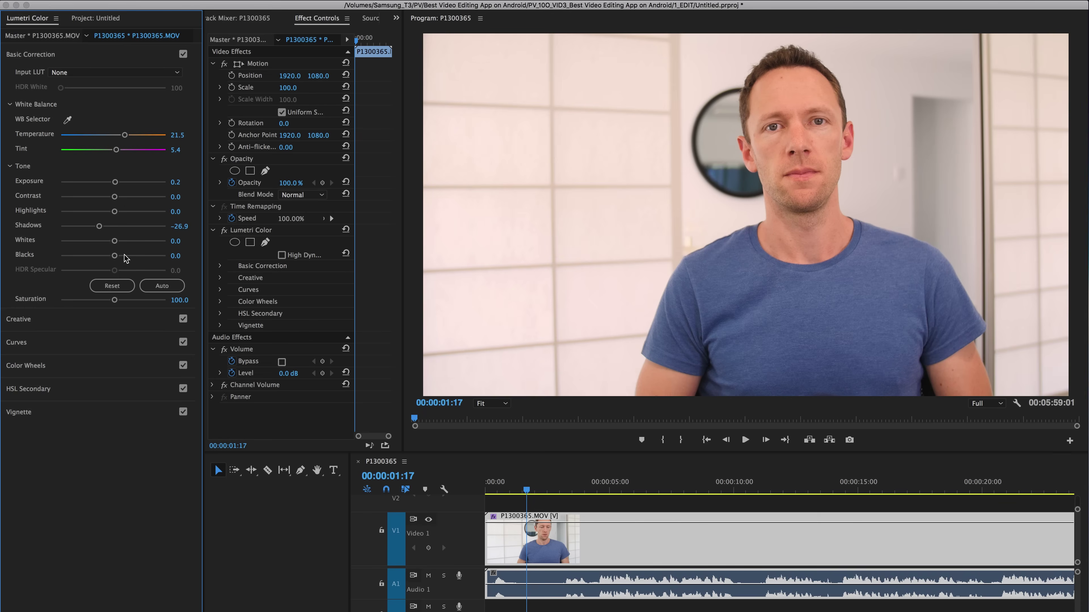
{"action": "left_click_drag", "start_coordinate": [112, 255], "coordinate": [68, 256]}
{"action": "mouse_move", "coordinate": [102, 256]}
{"action": "left_mouse_down"}
{"action": "mouse_move", "coordinate": [41, 262]}
{"action": "mouse_move", "coordinate": [95, 259]}
{"action": "left_mouse_up"}
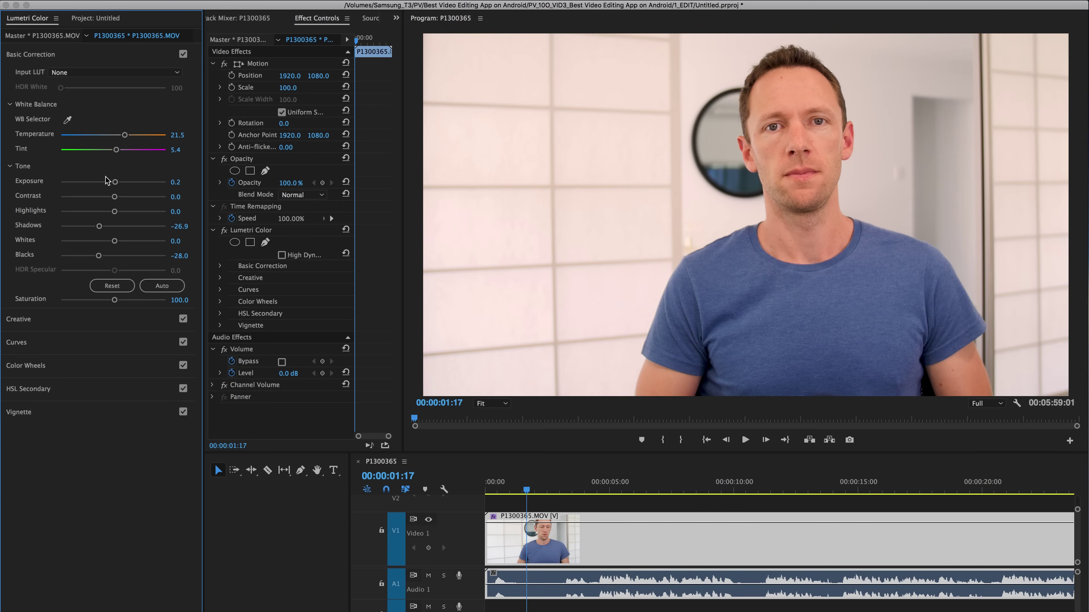
Expand Creative, push Vibrance up, then pull it back to settle at 40.9
{"action": "left_click", "coordinate": [46, 322]}
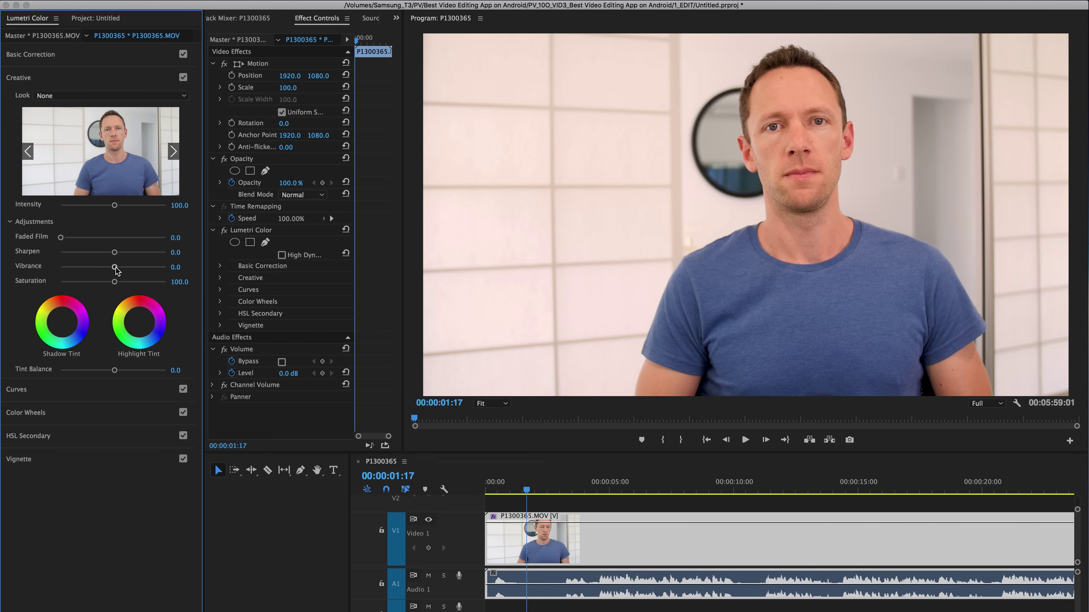
{"action": "left_click_drag", "start_coordinate": [116, 267], "coordinate": [203, 273]}
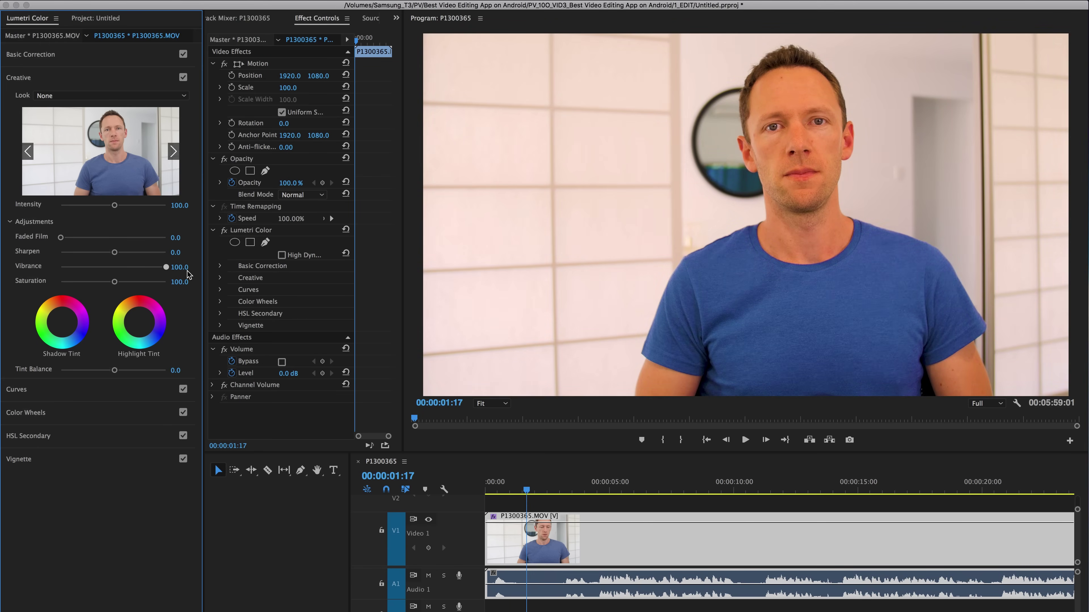
{"action": "left_click_drag", "start_coordinate": [162, 270], "coordinate": [135, 273]}
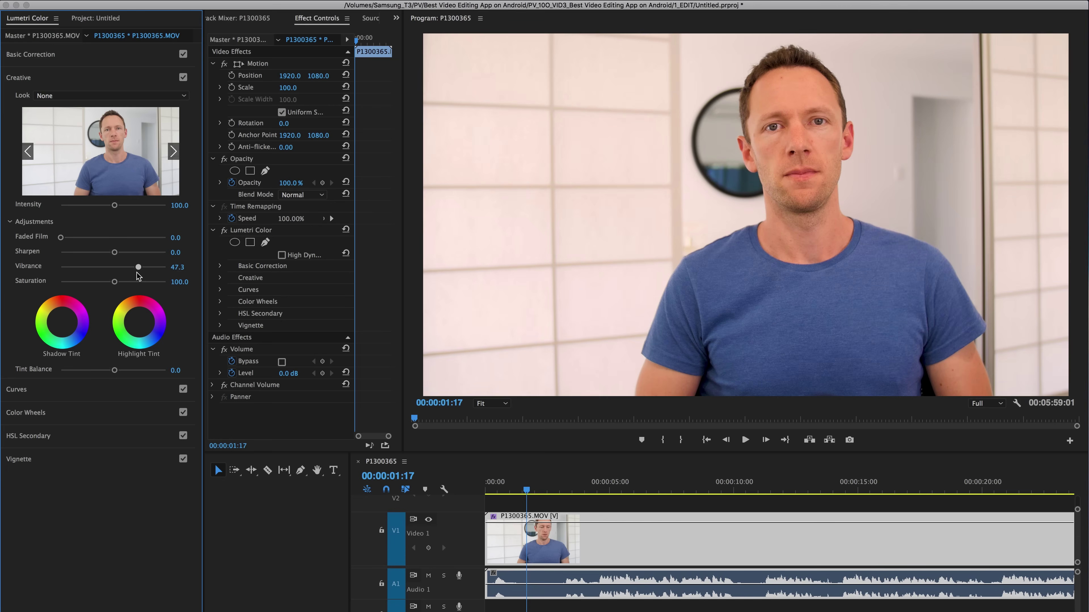
{"action": "left_click_drag", "start_coordinate": [137, 272], "coordinate": [134, 271]}
{"action": "left_click", "coordinate": [223, 232]}
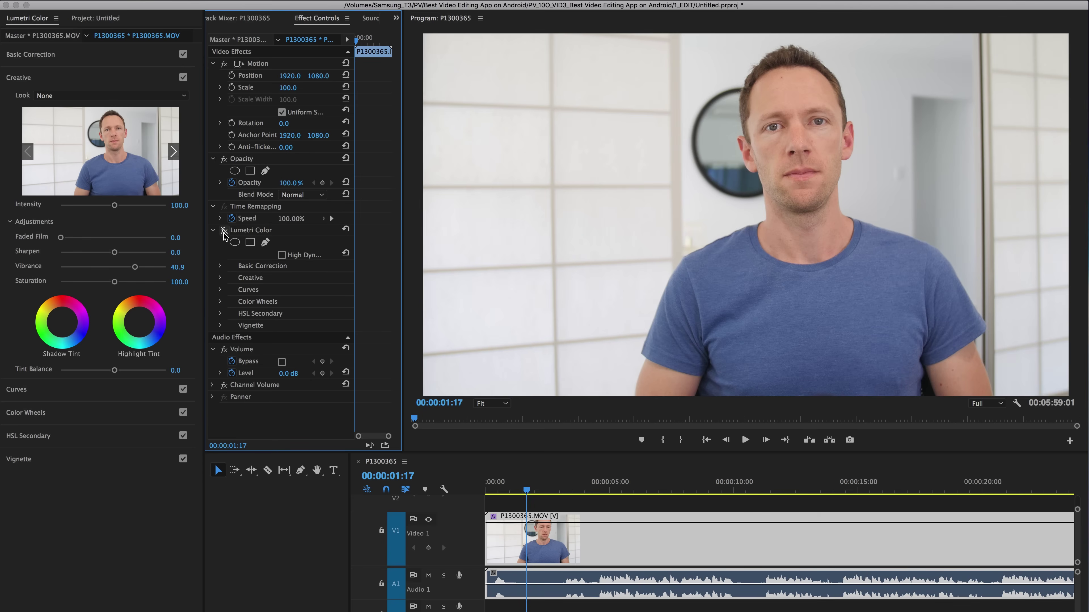
{"action": "left_click", "coordinate": [224, 232]}
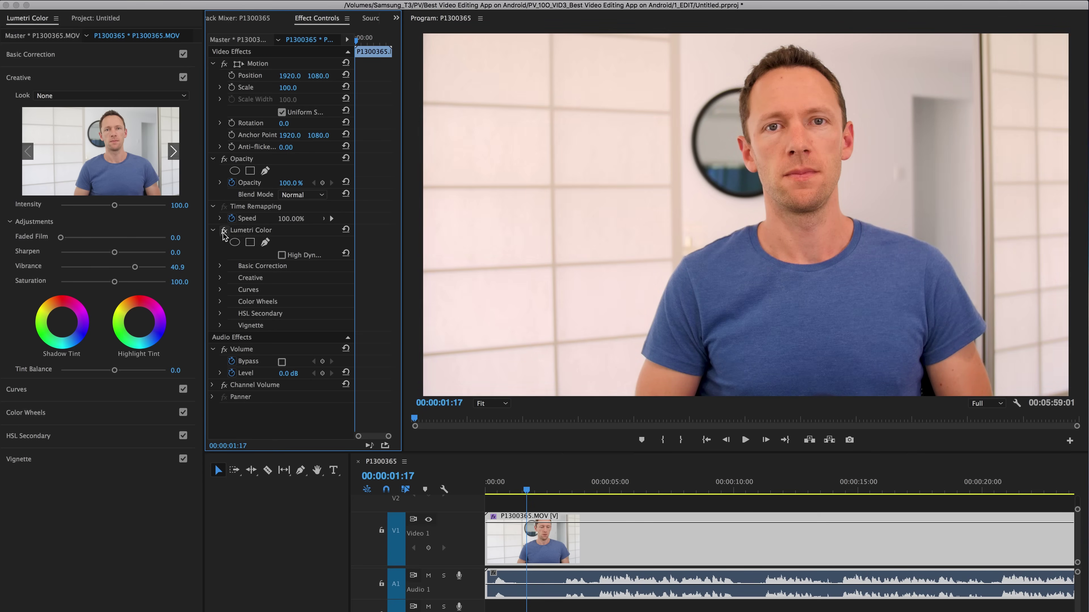
{"action": "left_click", "coordinate": [224, 232]}
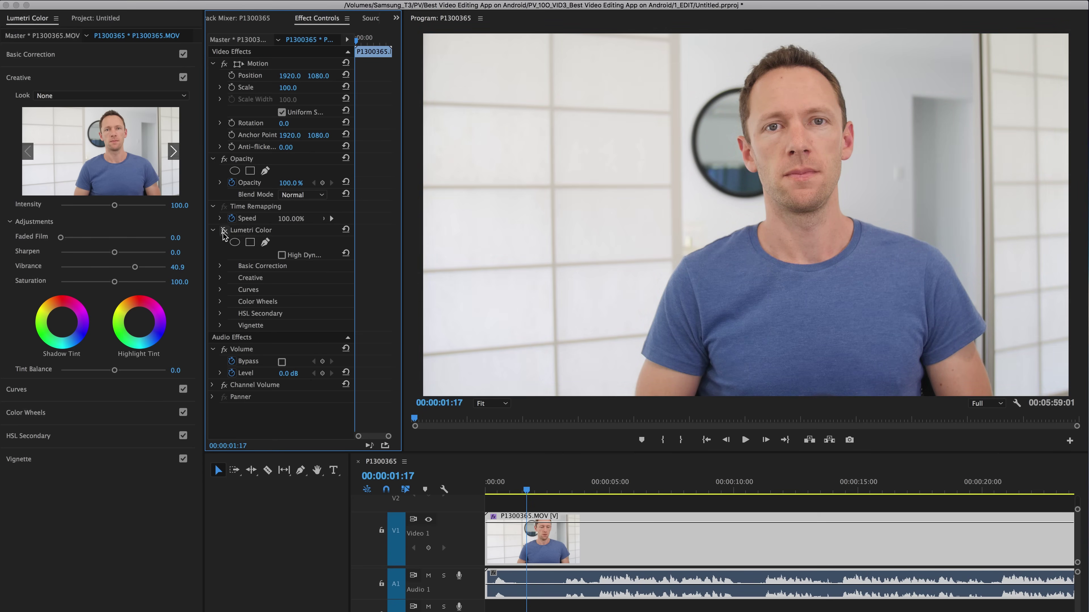
{"action": "left_click", "coordinate": [223, 232]}
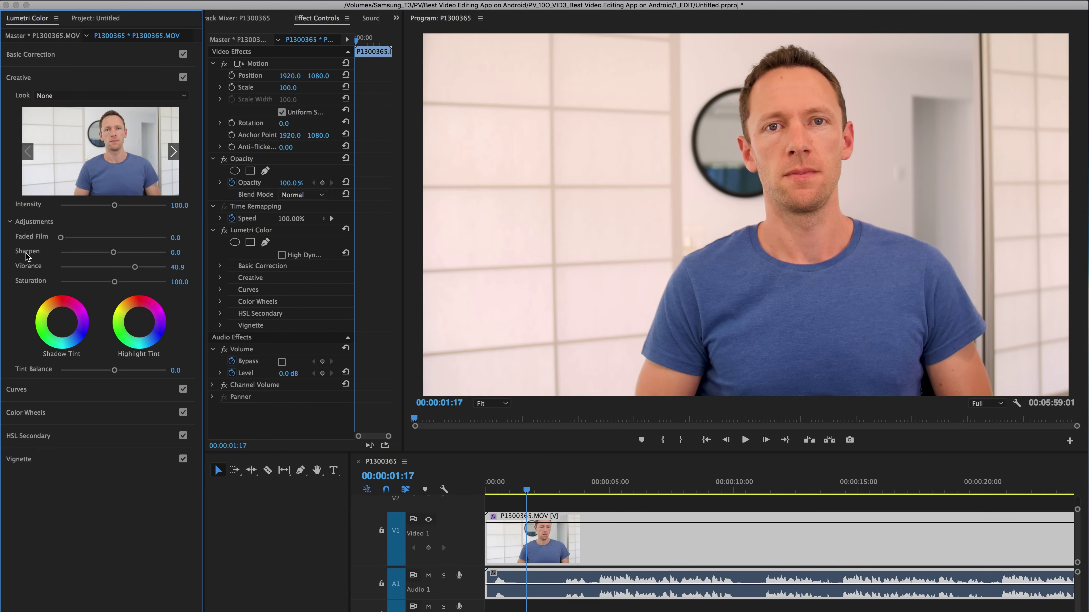
Preview Sharpen at its minimum and maximum, then settle it at a light 9.7
{"action": "left_click_drag", "start_coordinate": [114, 254], "coordinate": [60, 253]}
{"action": "left_click_drag", "start_coordinate": [61, 252], "coordinate": [360, 264]}
{"action": "left_click_drag", "start_coordinate": [151, 255], "coordinate": [118, 253]}
{"action": "left_click", "coordinate": [222, 231]}
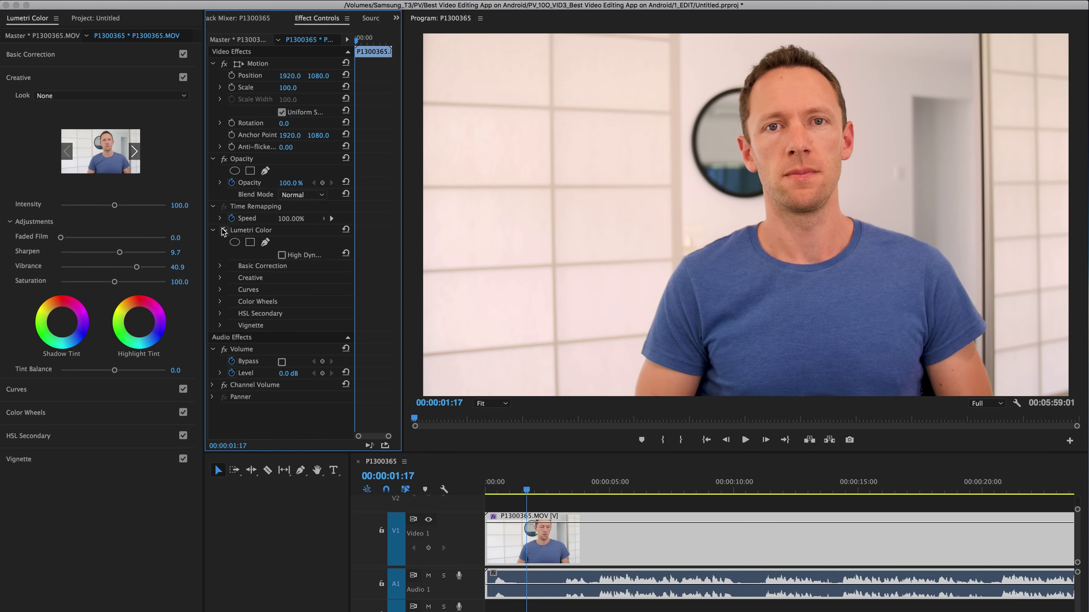
Review the Basic Correction, Curves, Color Wheels and HSL Secondary sections, ending with Creative's Vibrance and Sharpen showing
{"action": "left_click", "coordinate": [42, 57]}
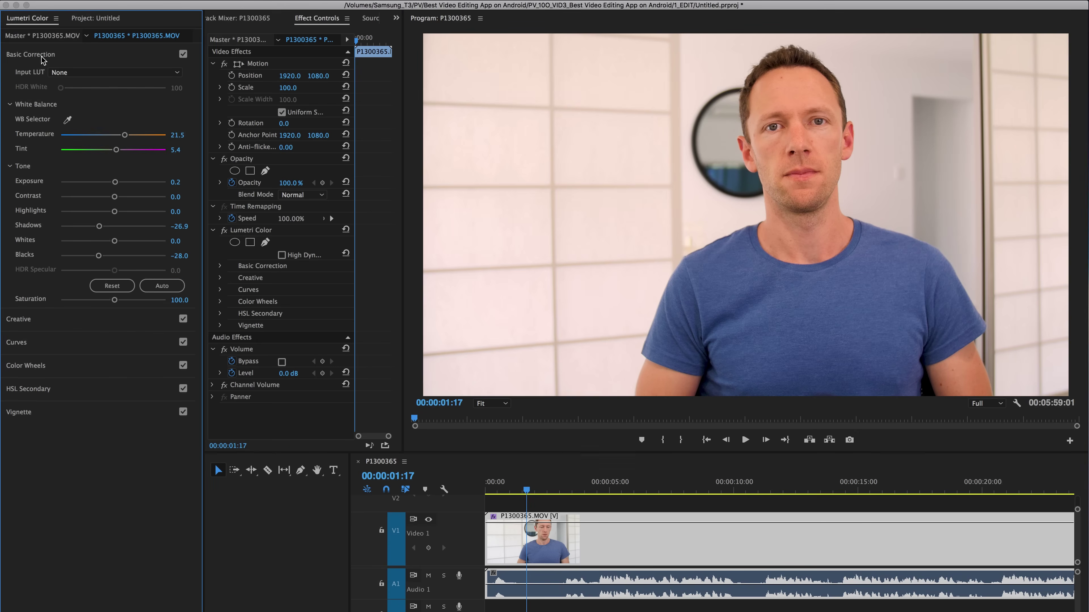
{"action": "left_click", "coordinate": [33, 319]}
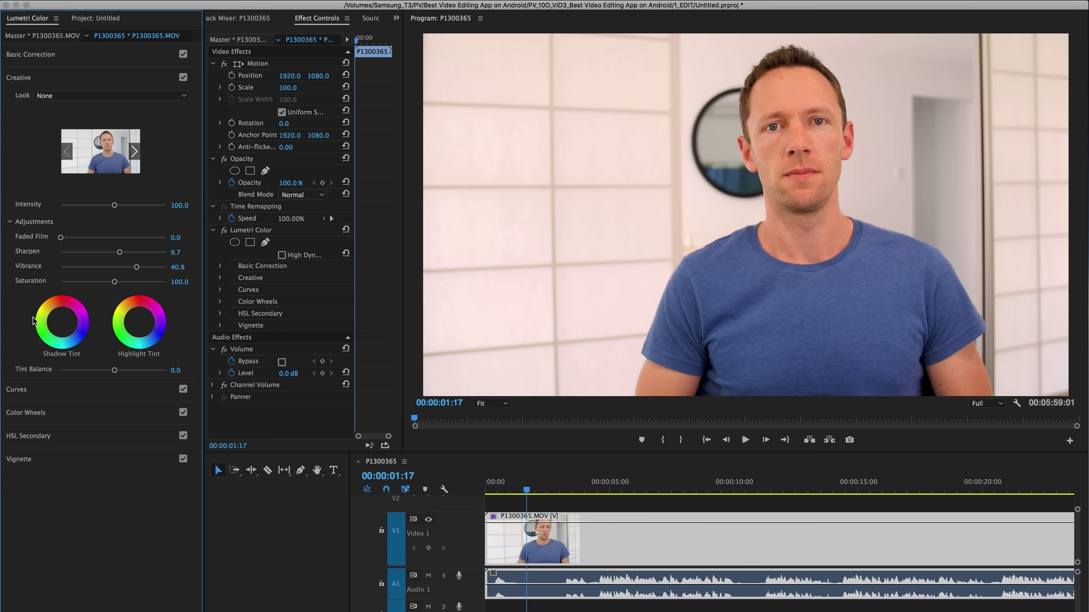
{"action": "left_click", "coordinate": [32, 395]}
{"action": "left_click", "coordinate": [37, 506]}
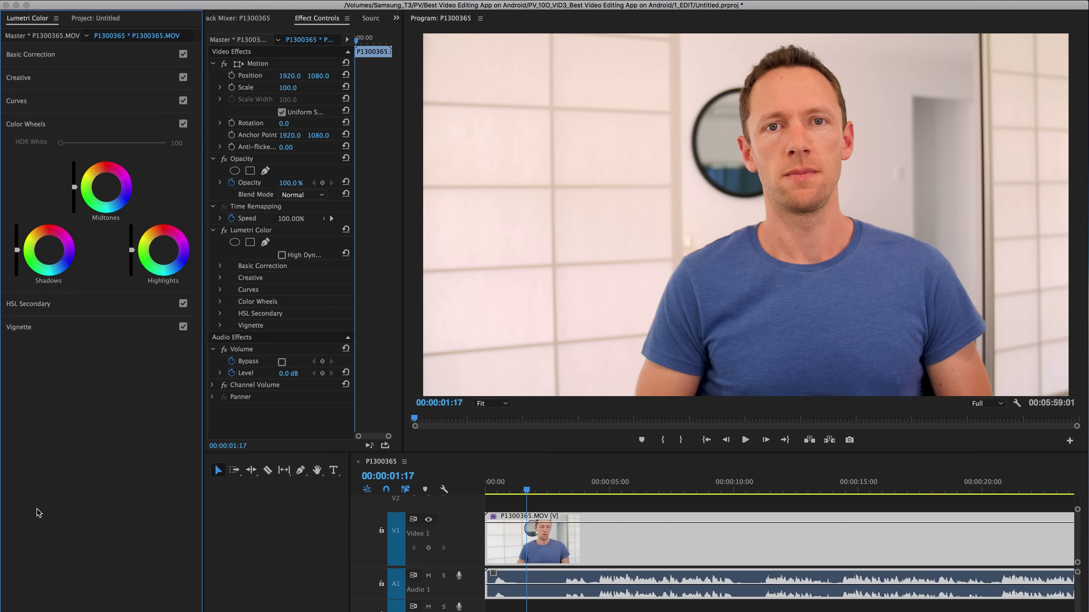
{"action": "left_click", "coordinate": [42, 303]}
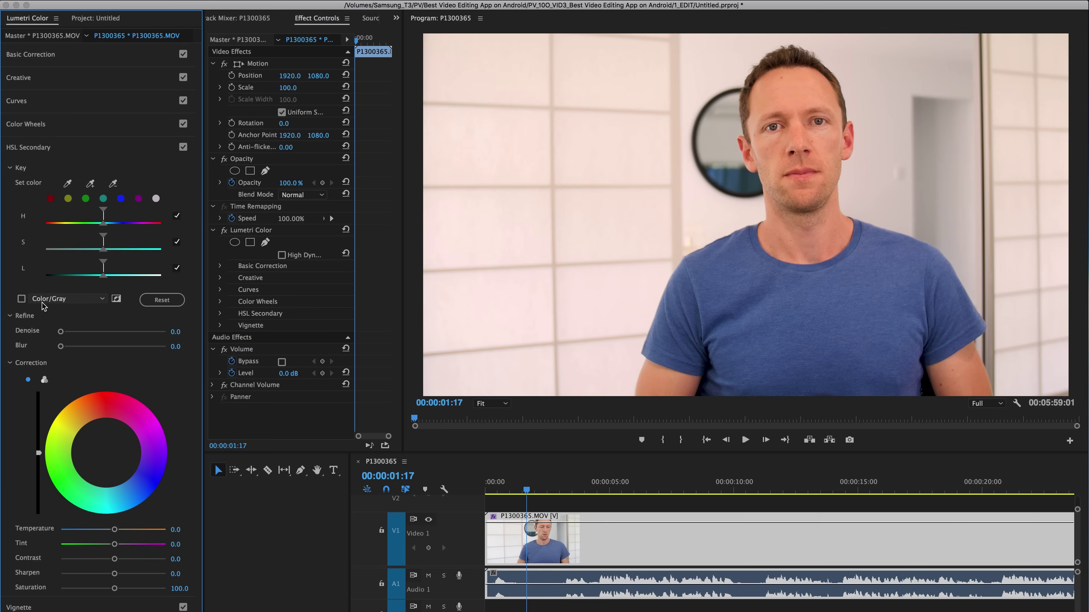
{"action": "left_click", "coordinate": [45, 127]}
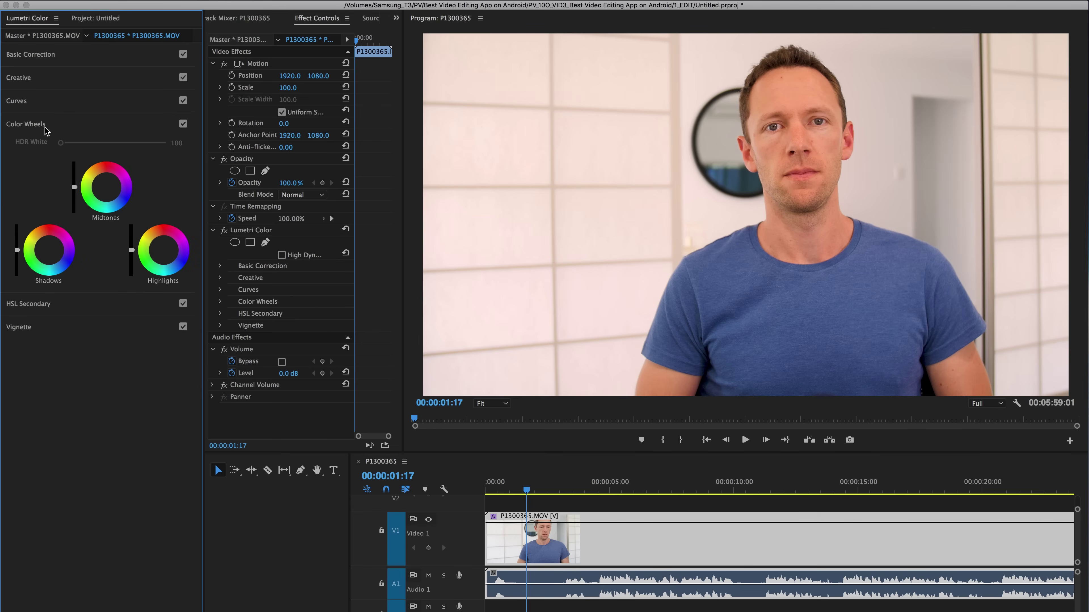
{"action": "left_click", "coordinate": [38, 108]}
{"action": "left_click", "coordinate": [39, 108]}
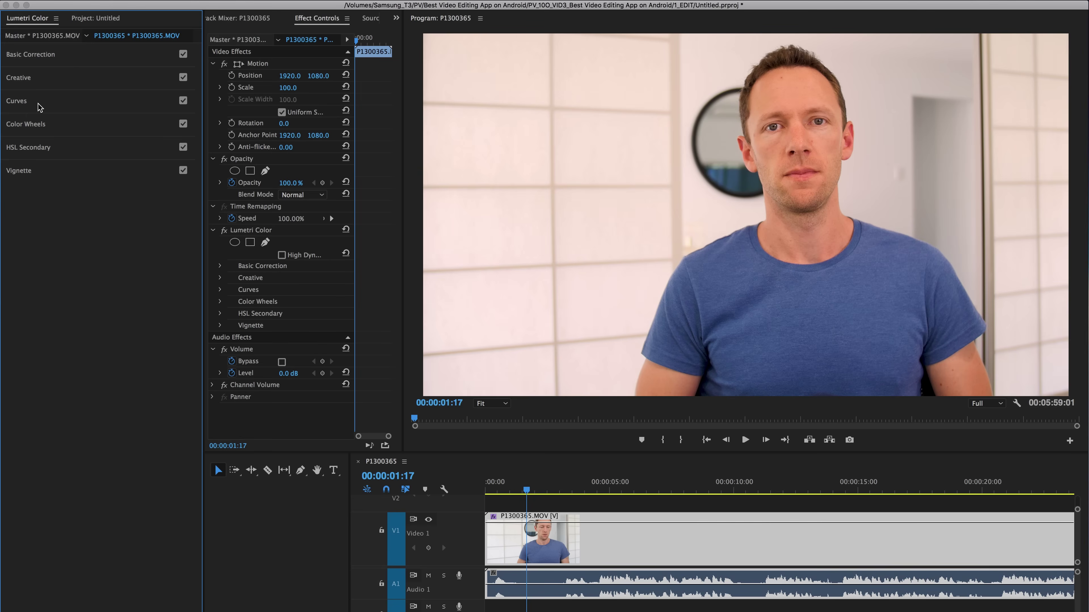
{"action": "left_click", "coordinate": [35, 57]}
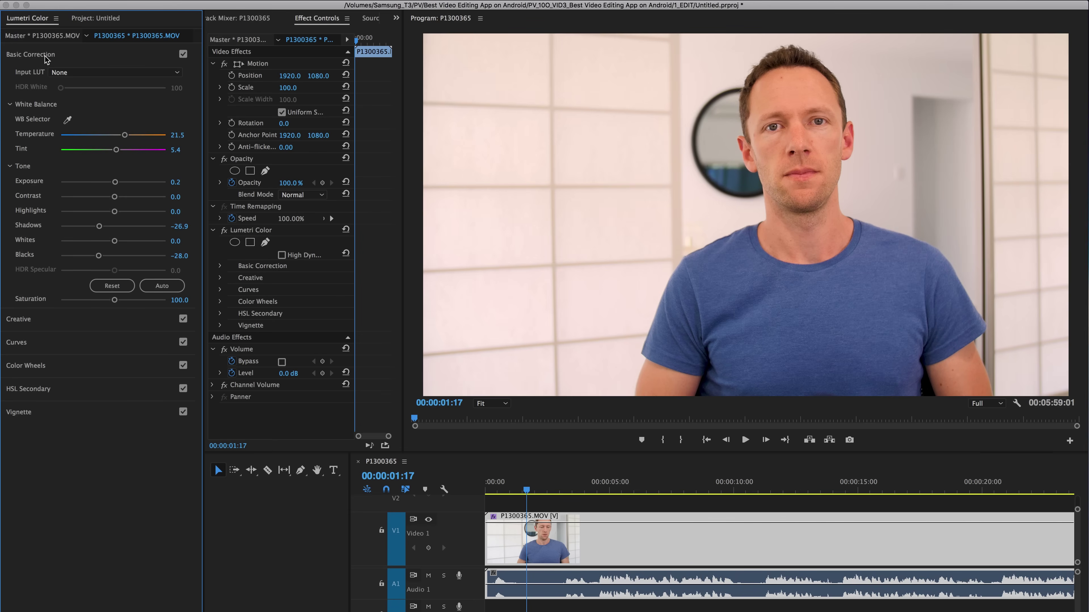
{"action": "left_click", "coordinate": [32, 320]}
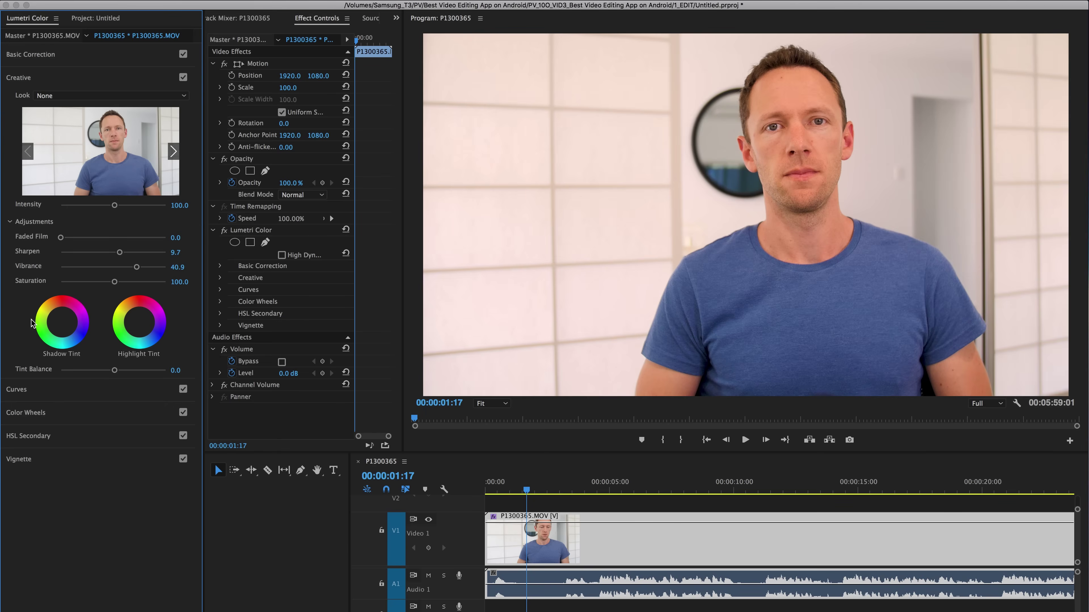